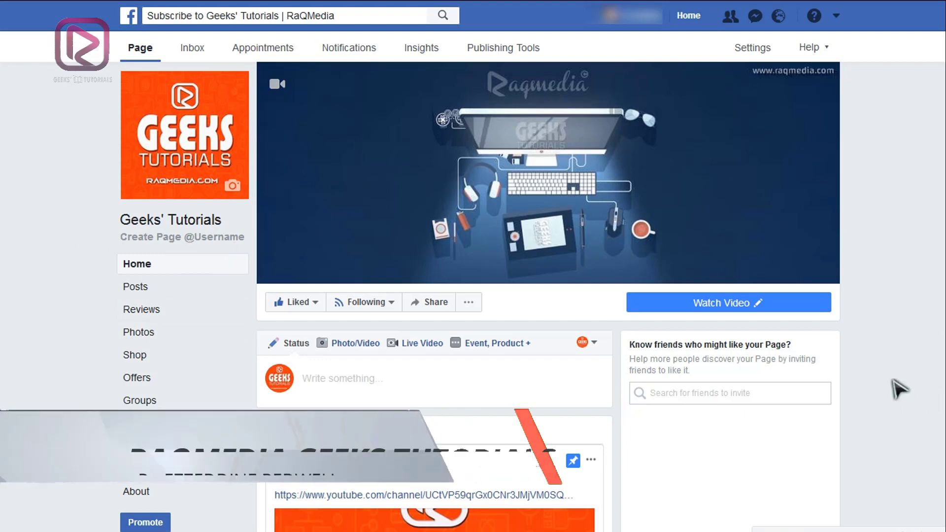
Step: Look through the posts on the Geeks' Tutorials page
scroll(899, 389, "down", 3)
scroll(900, 389, "up", 3)
scroll(899, 389, "down", 15)
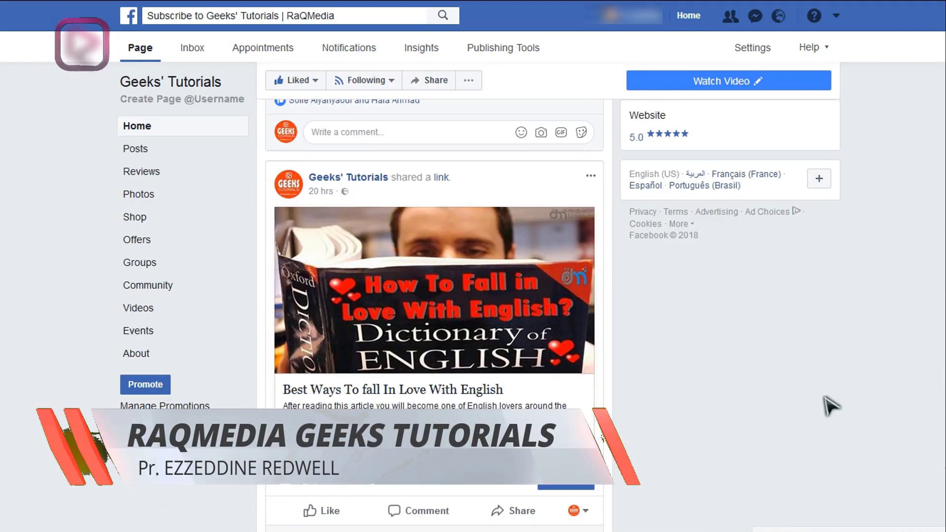
scroll(718, 412, "down", 8)
scroll(718, 412, "down", 14)
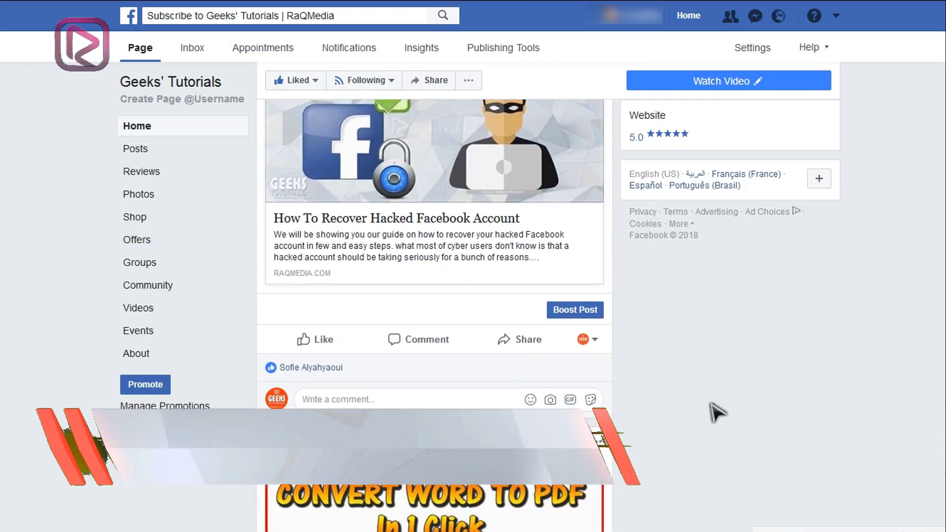
scroll(718, 412, "up", 5)
scroll(715, 411, "up", 5)
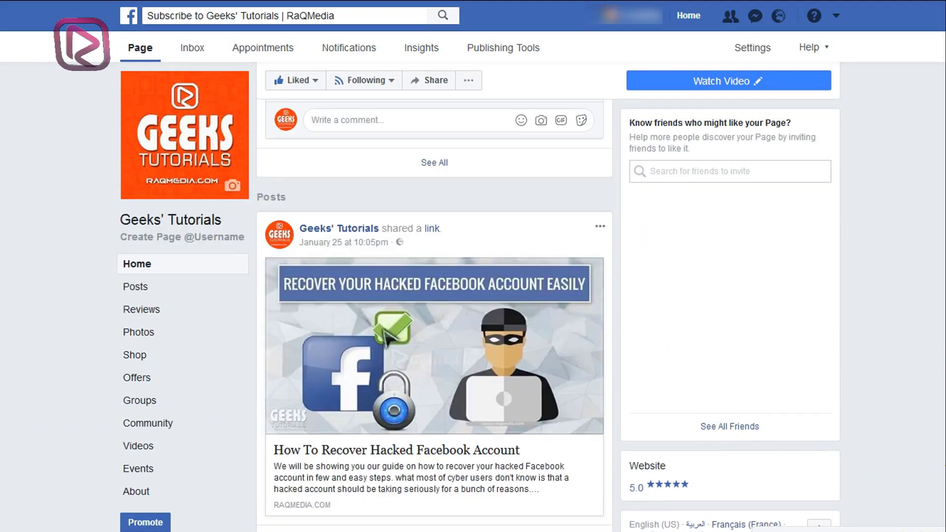
scroll(59, 397, "up", 3)
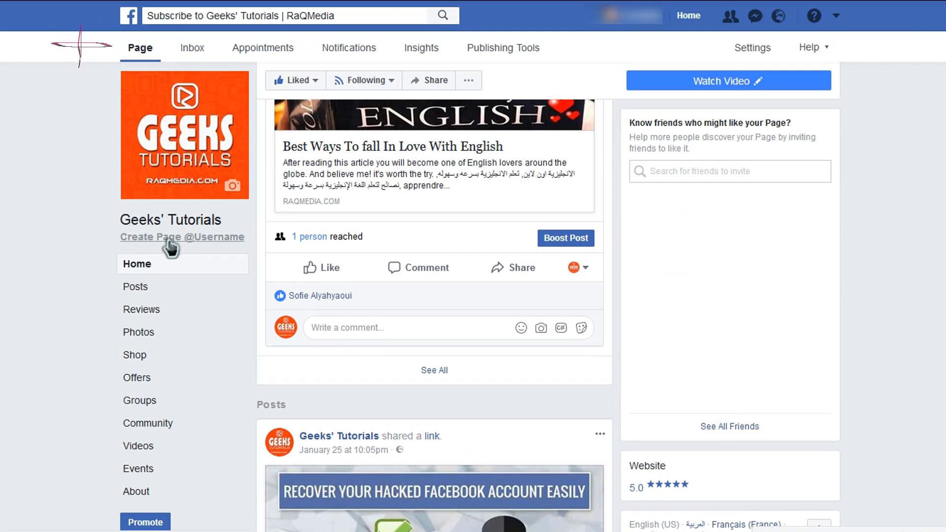
Step: Start creating a username for the Geeks' Tutorials page and enter geeks.tutorials
left_click(224, 239)
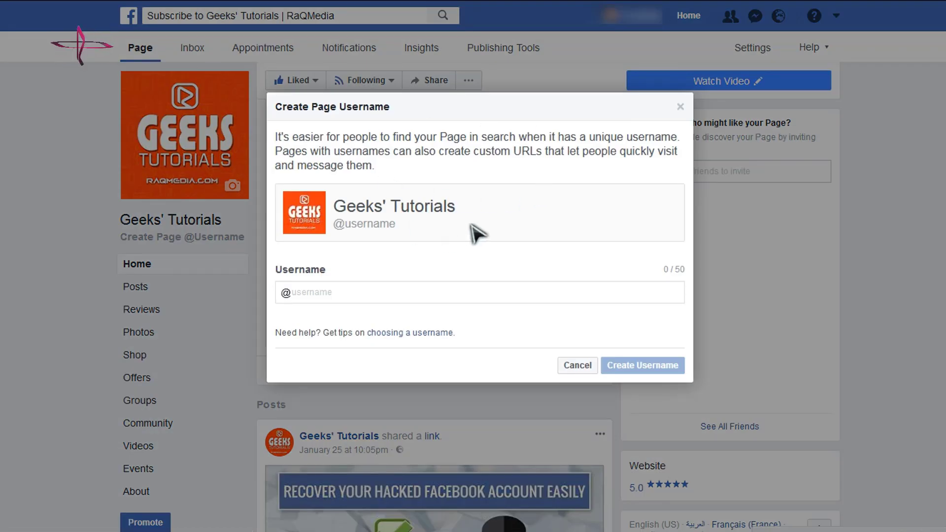
left_click(461, 291)
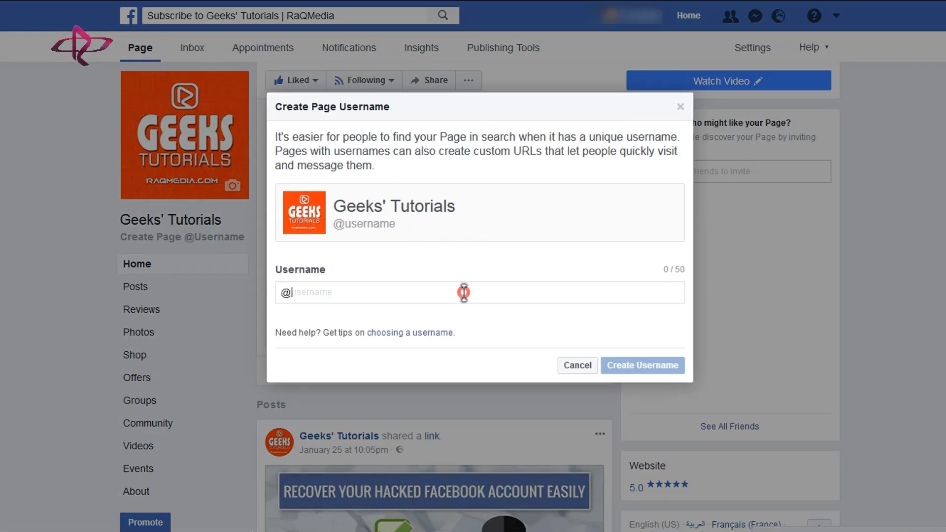
left_click(343, 293)
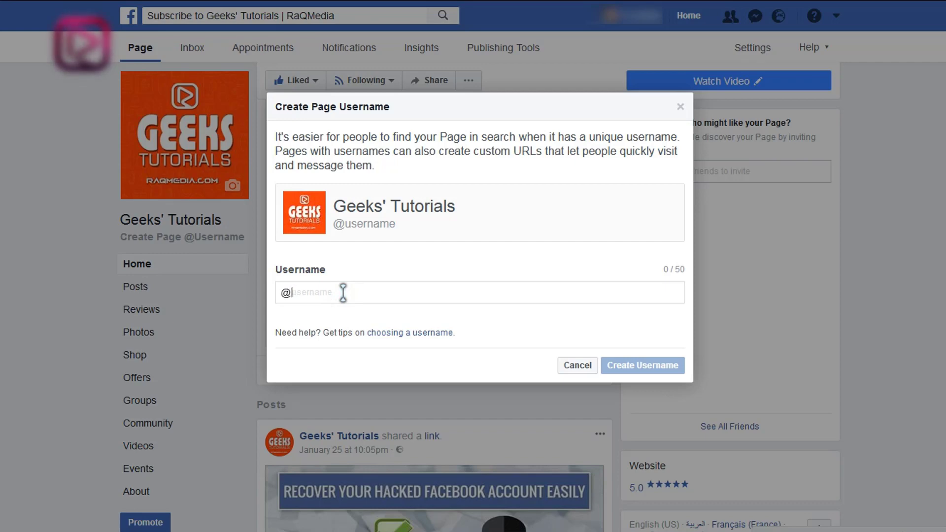
type("geeks.tutorials")
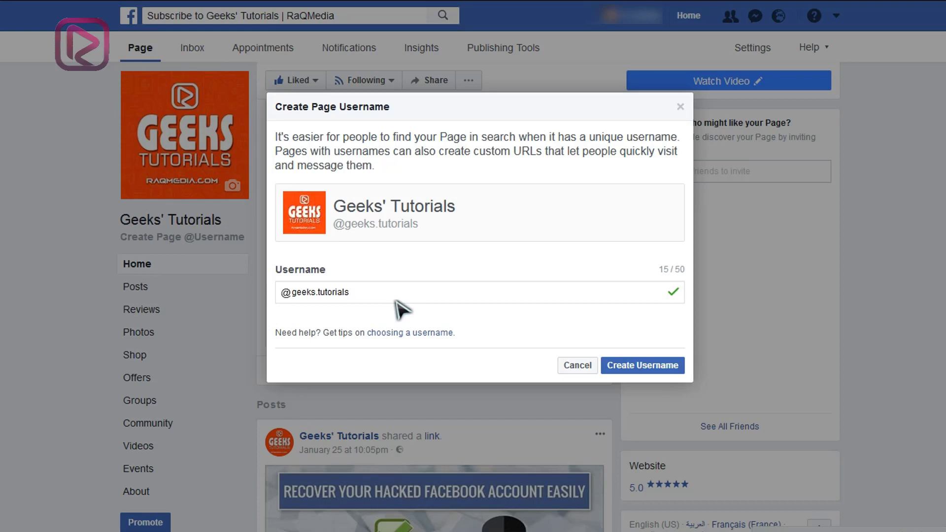
Step: Try an apostrophe, a hyphen and an underscore in the page username, removing each one after testing it
type("'")
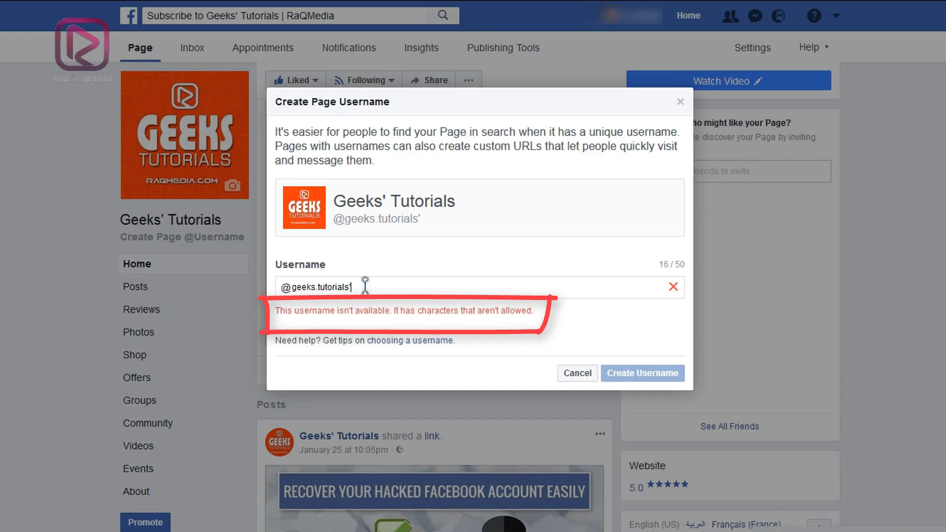
key("BackSpace")
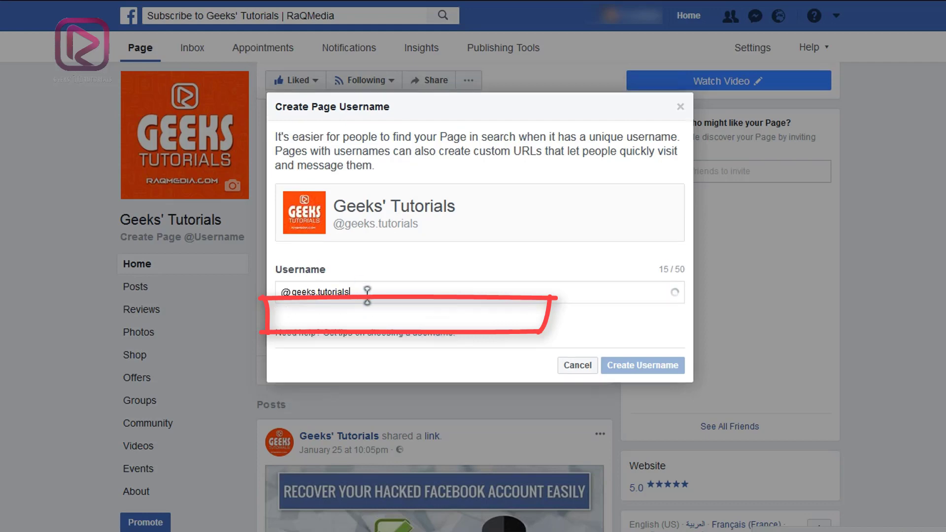
type("-")
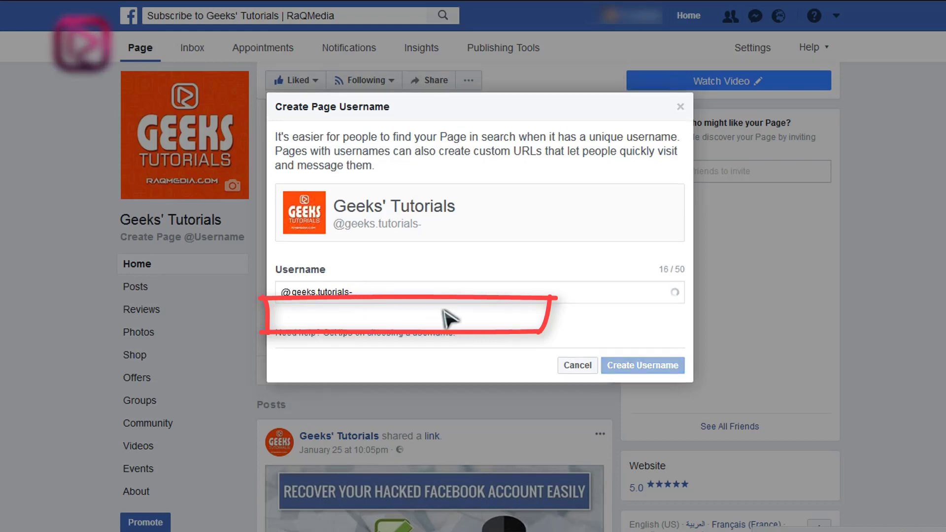
key("BackSpace")
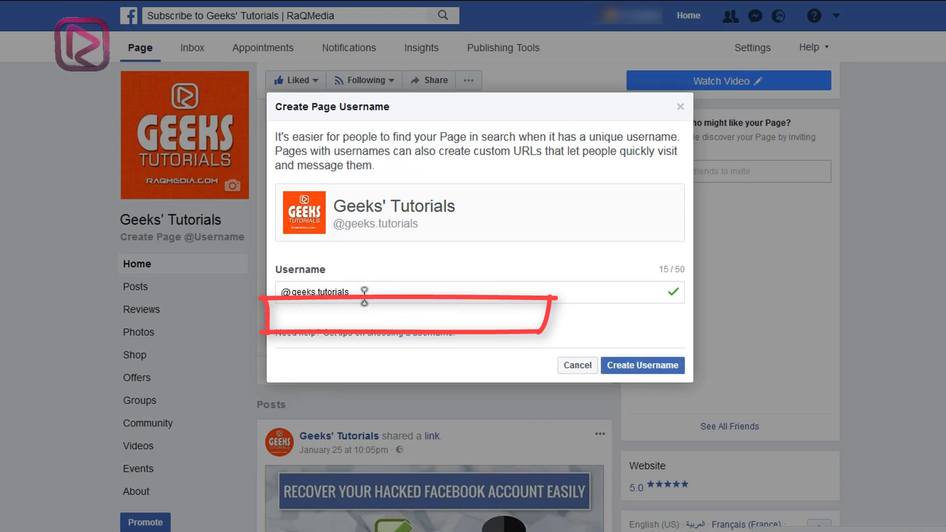
type("_")
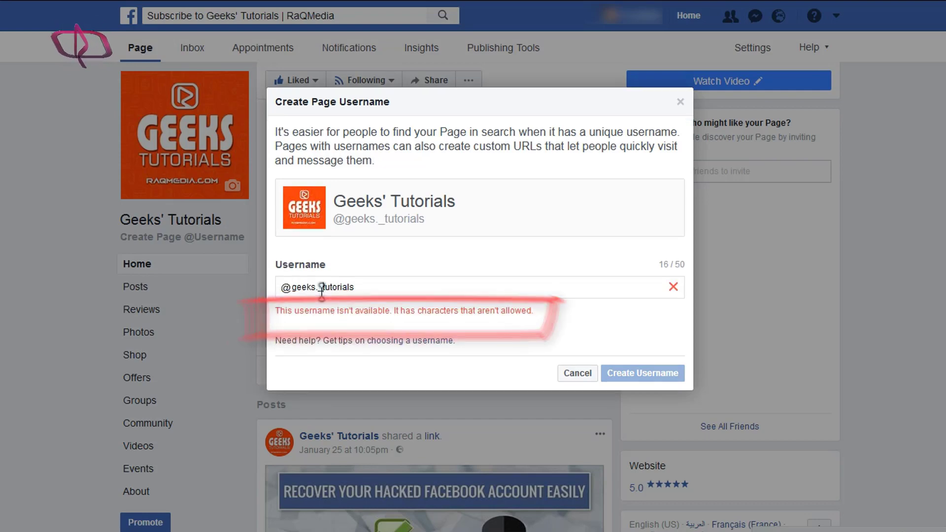
key("BackSpace")
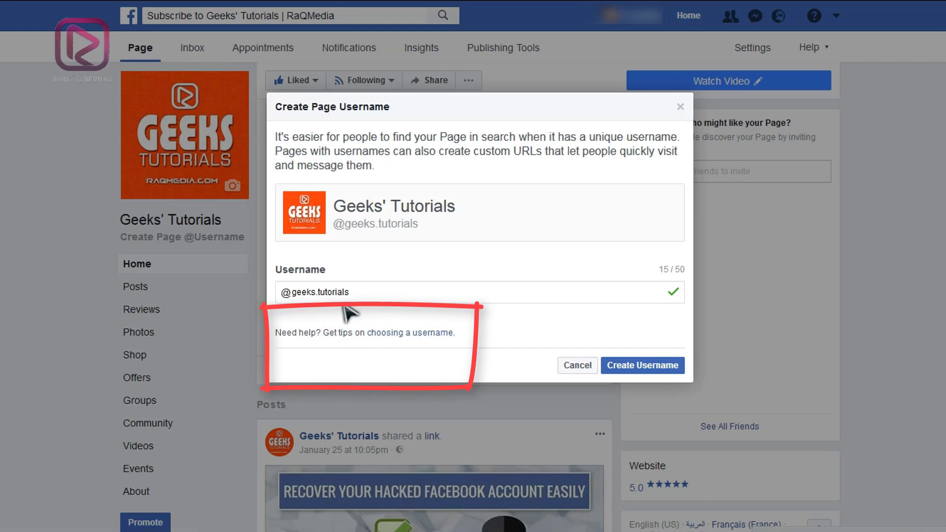
left_click(370, 291)
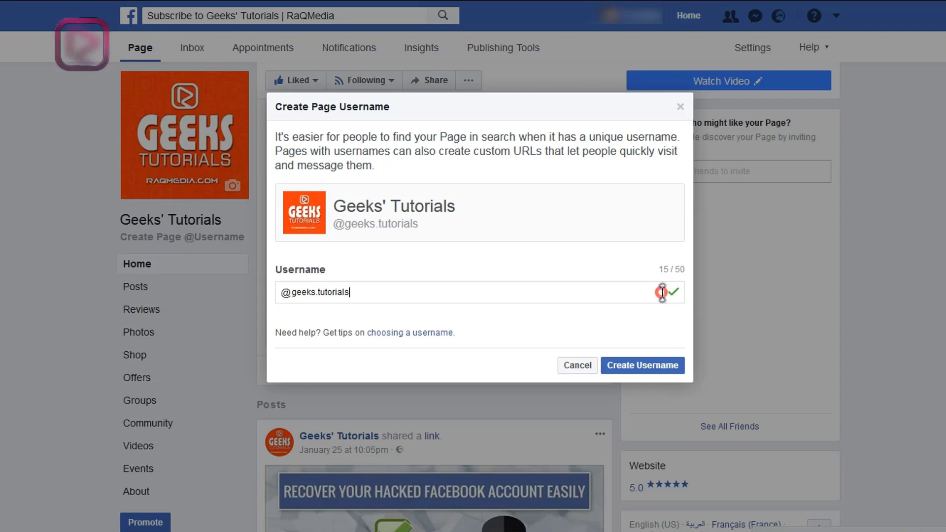
double_click(399, 284)
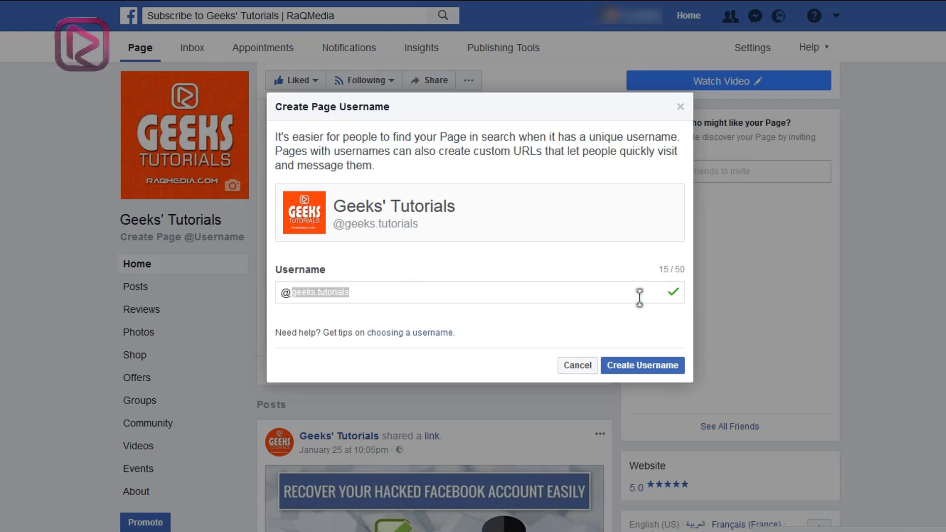
left_click(545, 282)
double_click(544, 282)
left_click(440, 295)
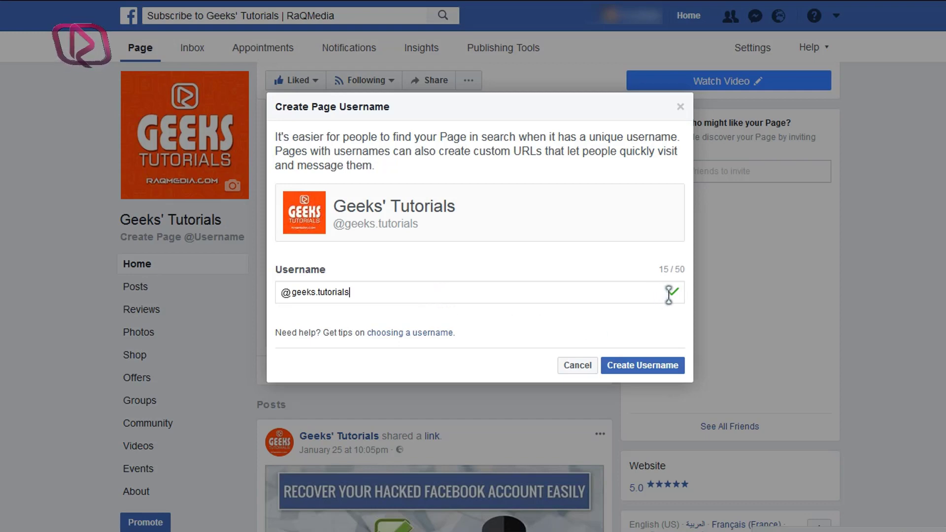
Step: Create the page username geeks.tutorials and dismiss the confirmation
left_click(664, 371)
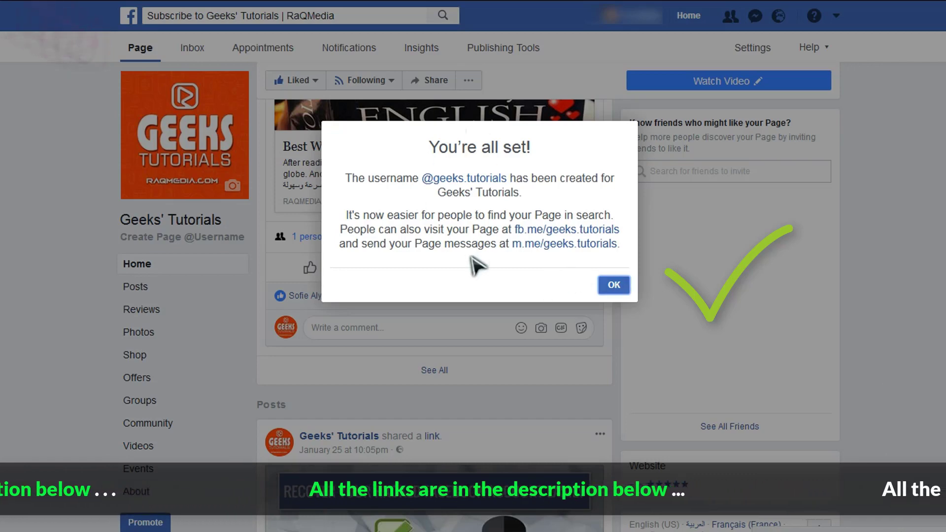
left_click(611, 286)
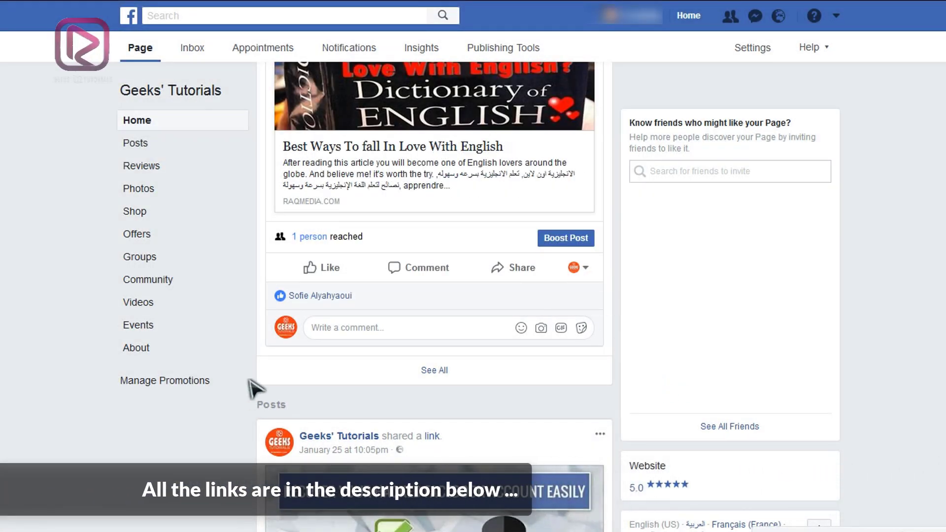
Step: Examine the username shown beneath the page name and look over the page's suggestions and posts
scroll(253, 386, "down", 5)
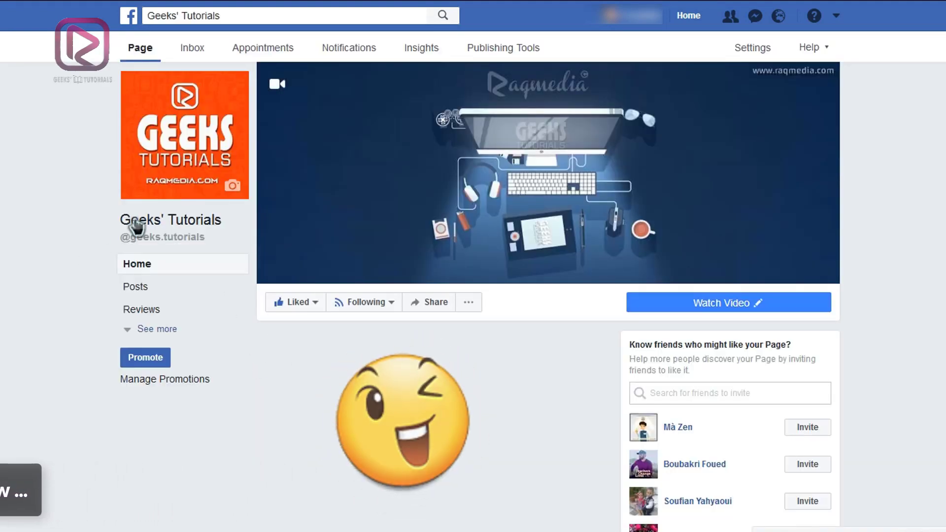
mouse_move(179, 249)
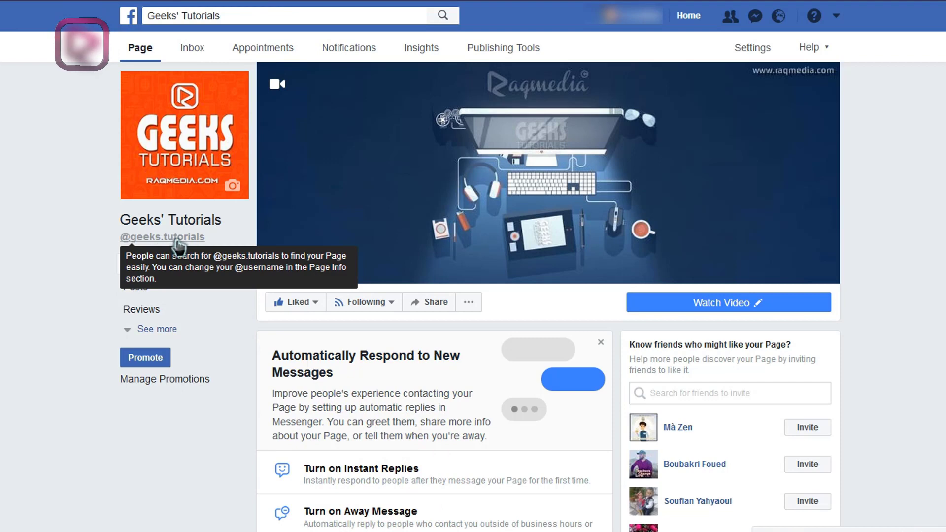
scroll(885, 368, "down", 3)
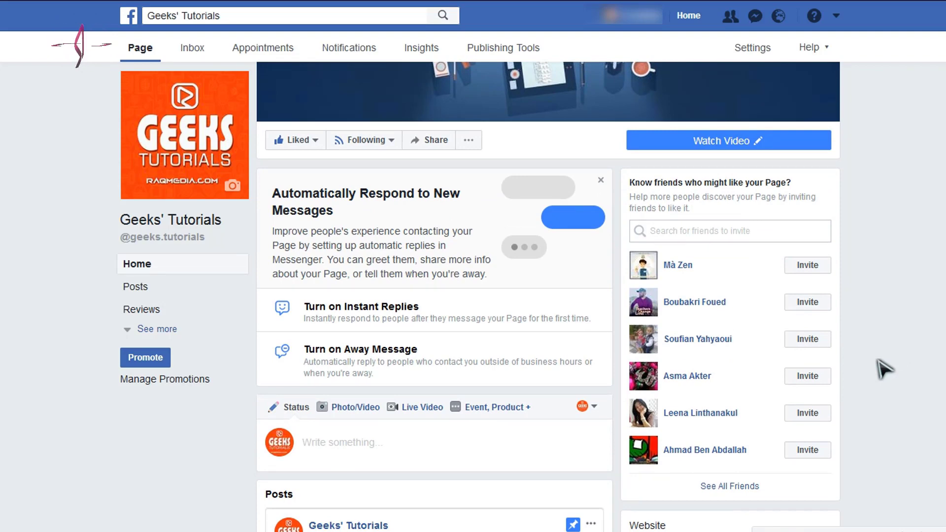
scroll(887, 370, "down", 5)
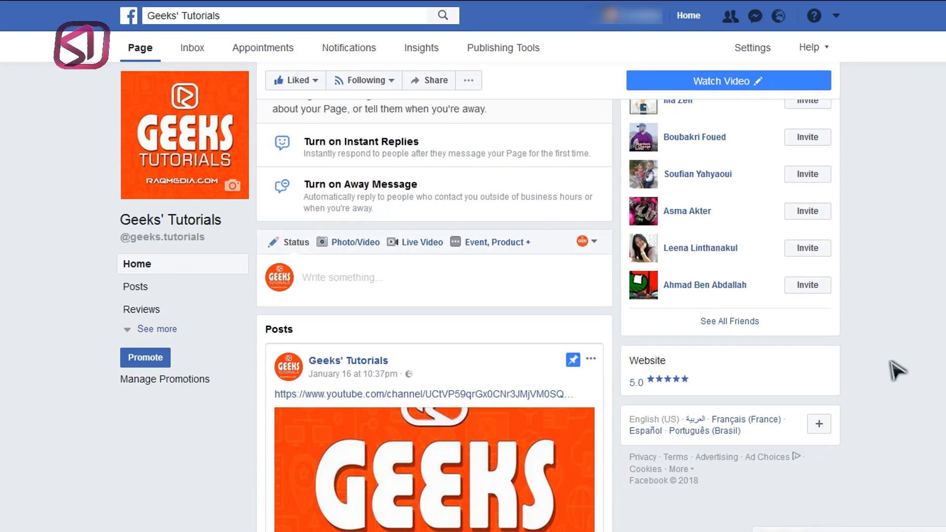
scroll(897, 370, "down", 10)
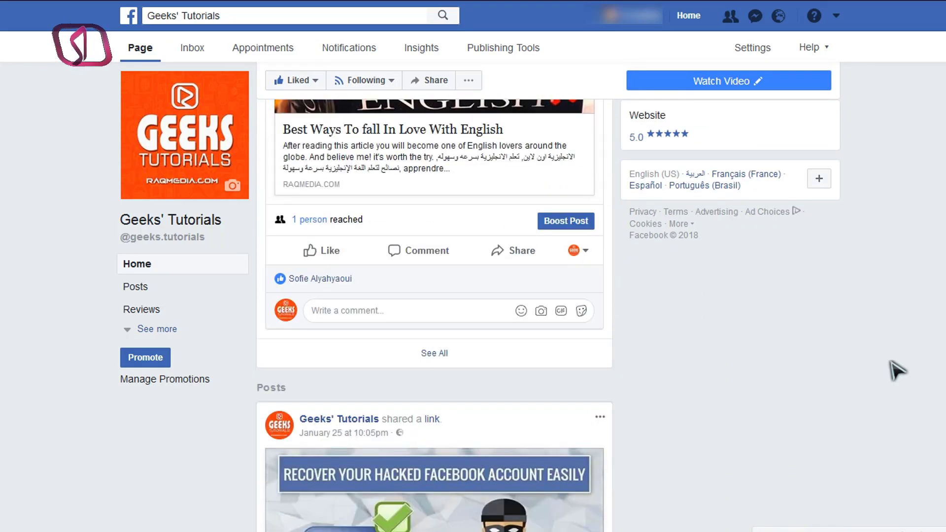
scroll(897, 370, "down", 5)
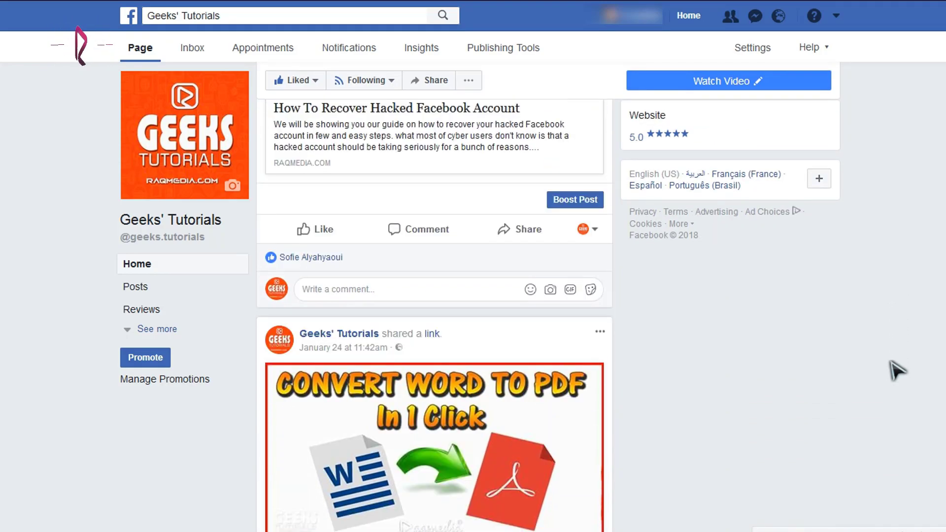
scroll(898, 370, "up", 10)
scroll(897, 370, "up", 8)
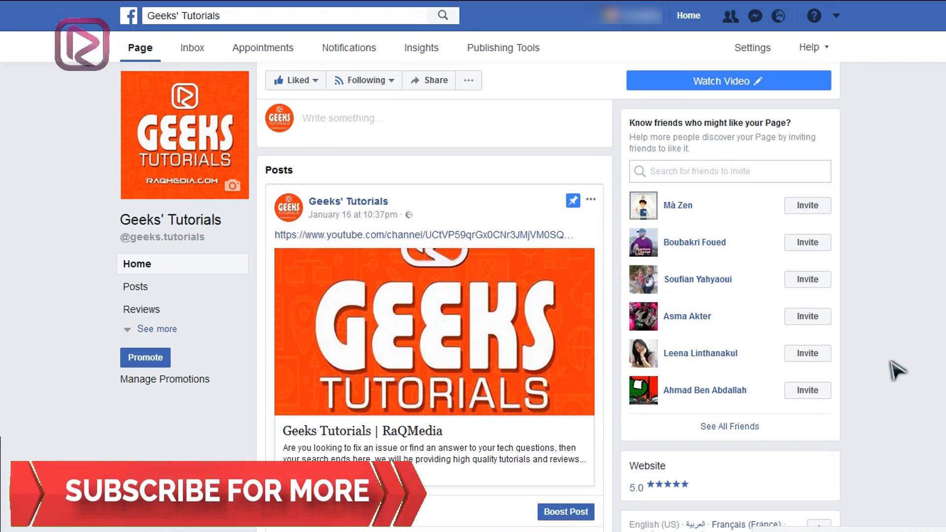
scroll(897, 369, "up", 6)
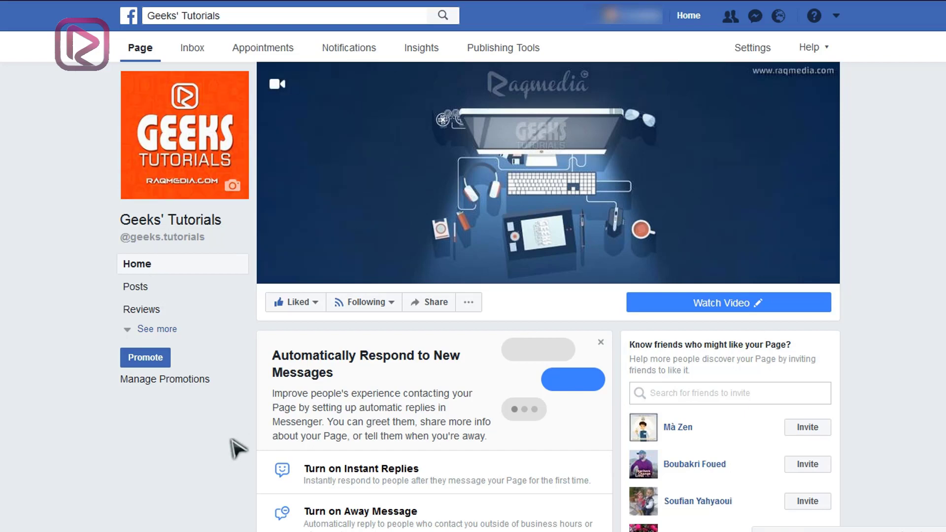
scroll(919, 422, "down", 3)
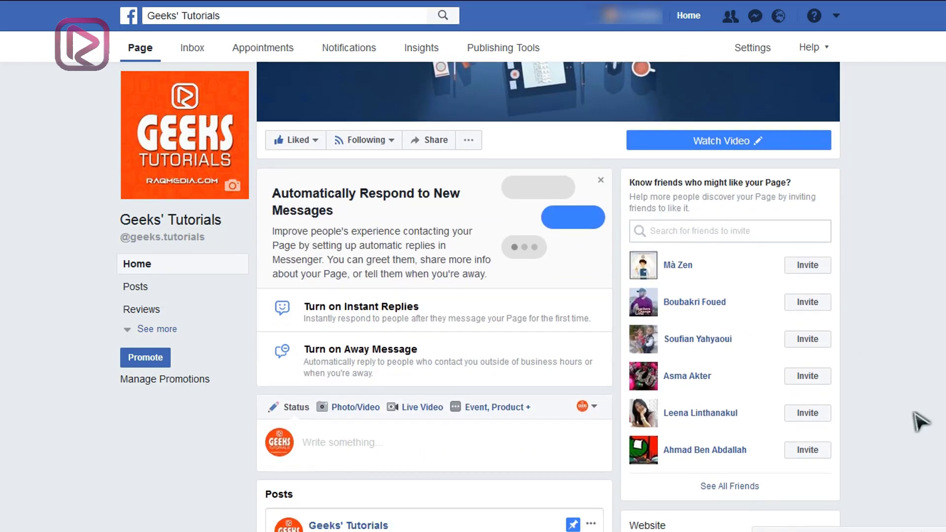
scroll(919, 422, "up", 3)
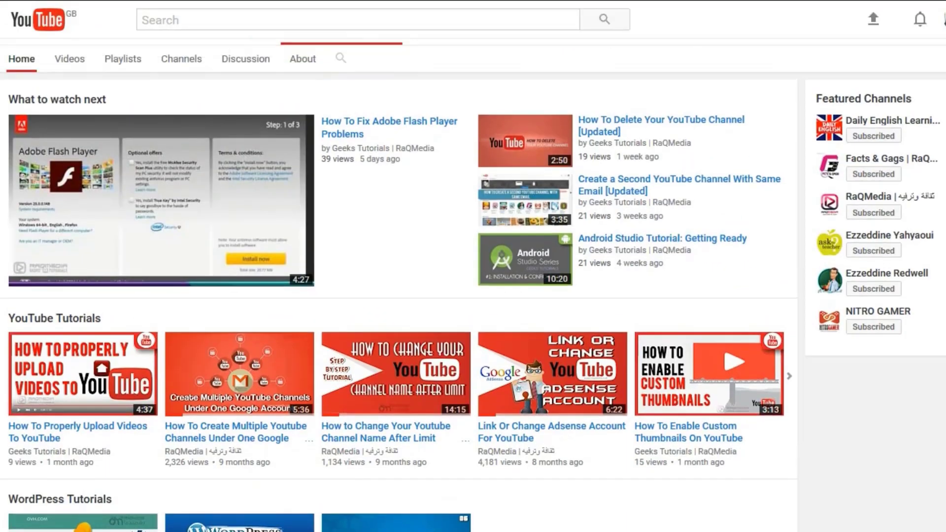
Step: On YouTube, subscribe to the Geeks Tutorials | RaQMedia channel
scroll(474, 285, "up", 3)
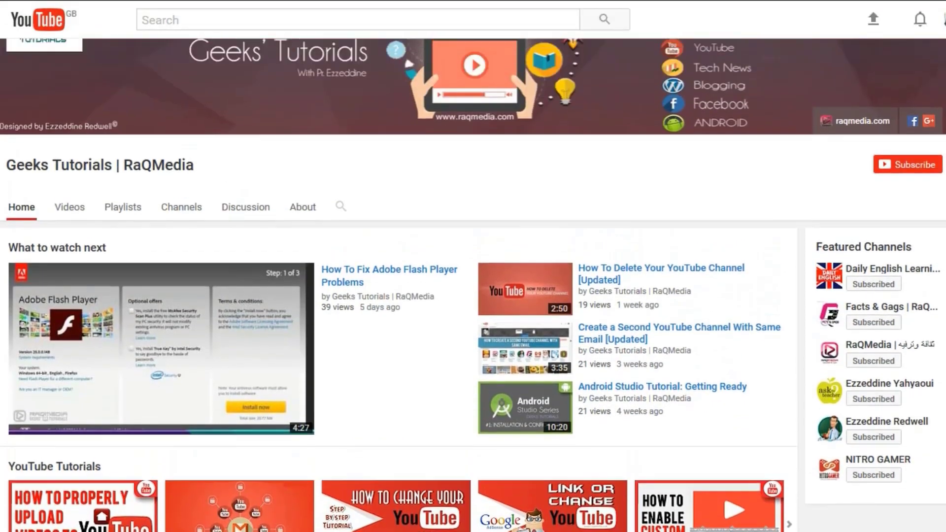
scroll(474, 286, "up", 2)
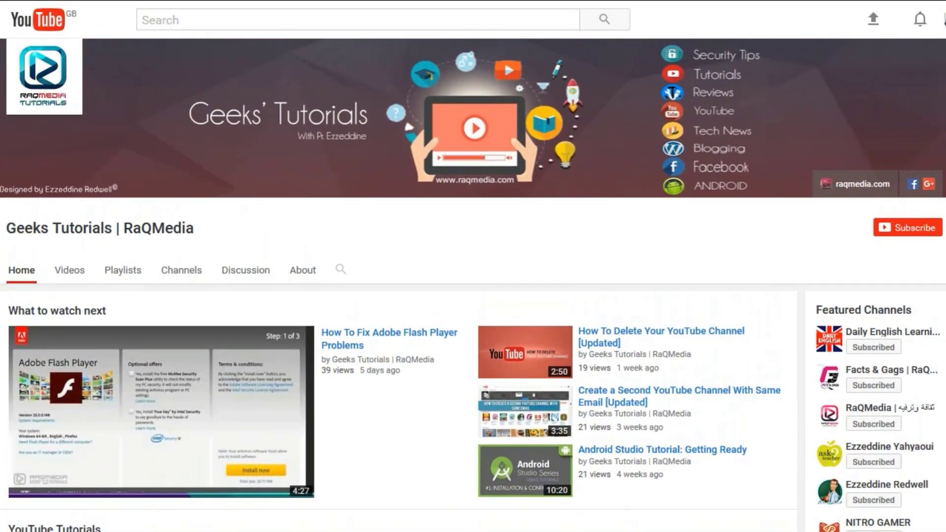
left_click(899, 233)
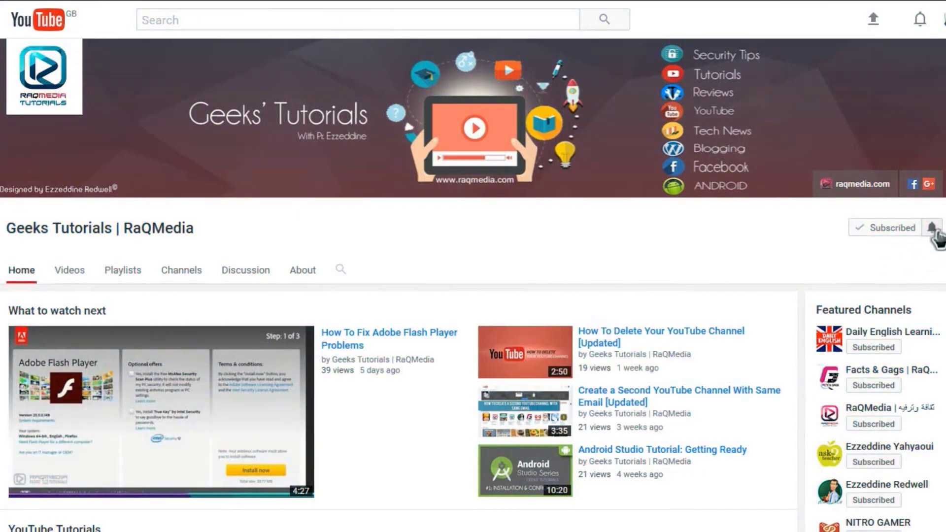
Step: Turn on all notifications for the Geeks Tutorials | RaQMedia channel and save the setting
left_click(931, 230)
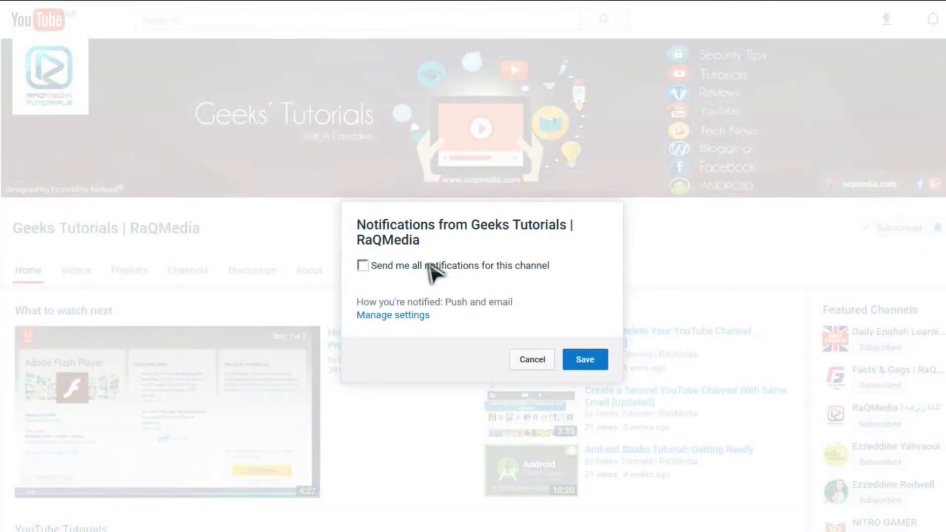
left_click(364, 266)
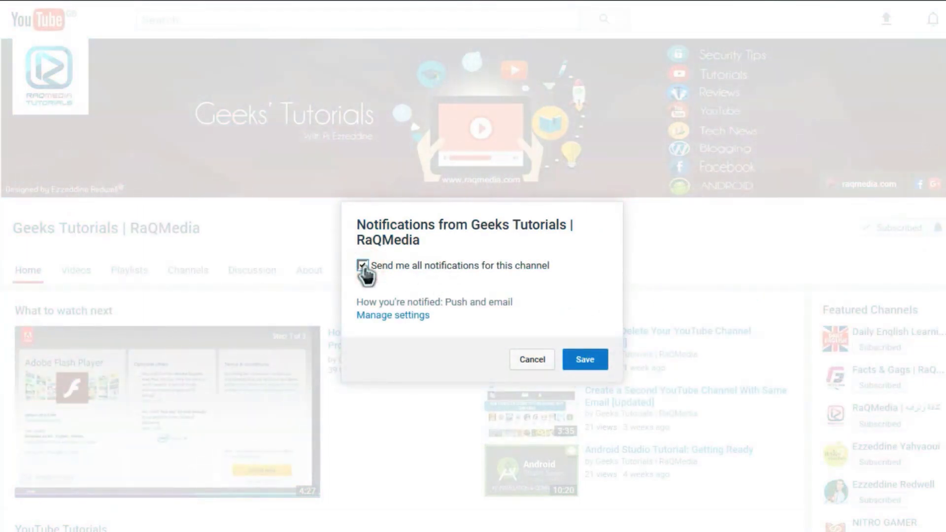
left_click(587, 361)
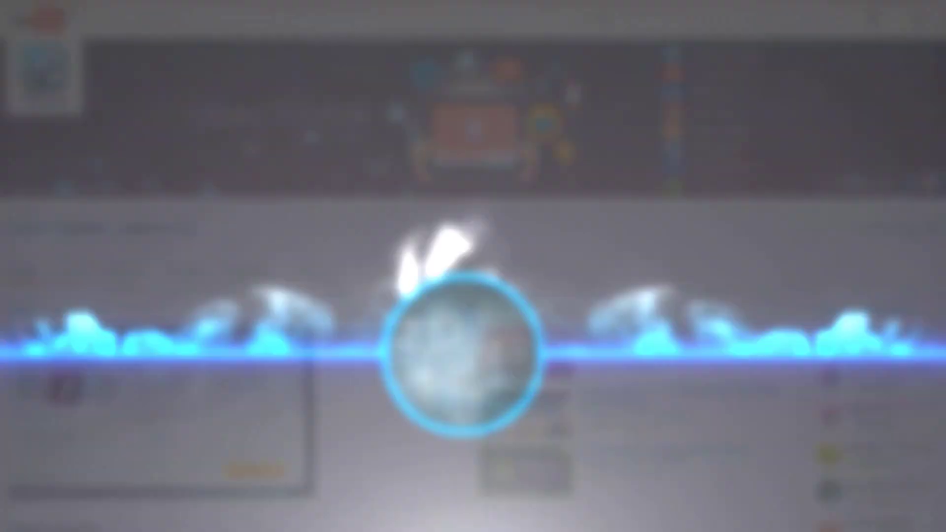